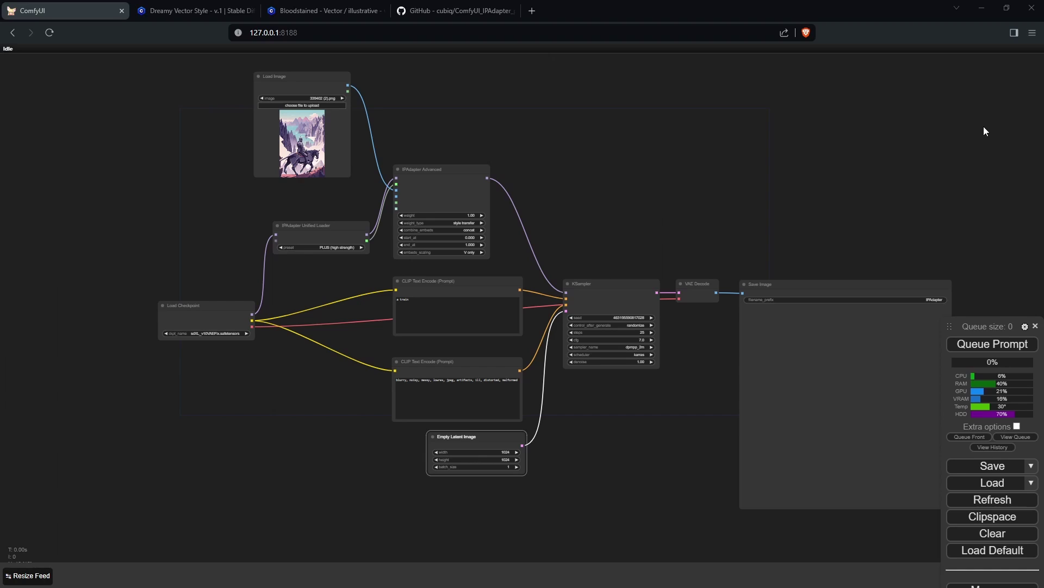
Step: Run the IPAdapter style-transfer graph and view the generated vector-style train image
scroll(222, 175, up, 4)
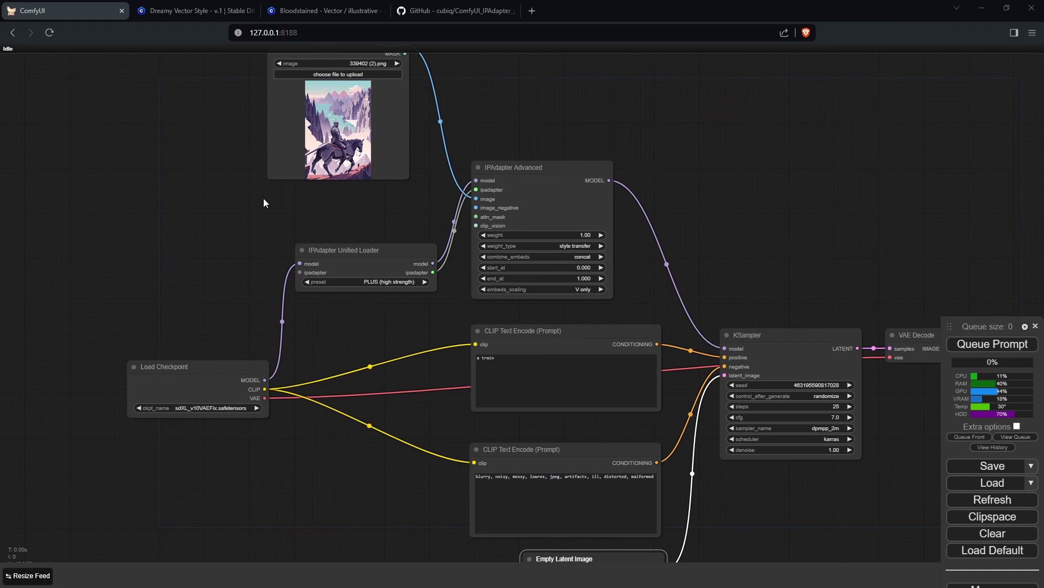
drag(419, 252, 373, 226)
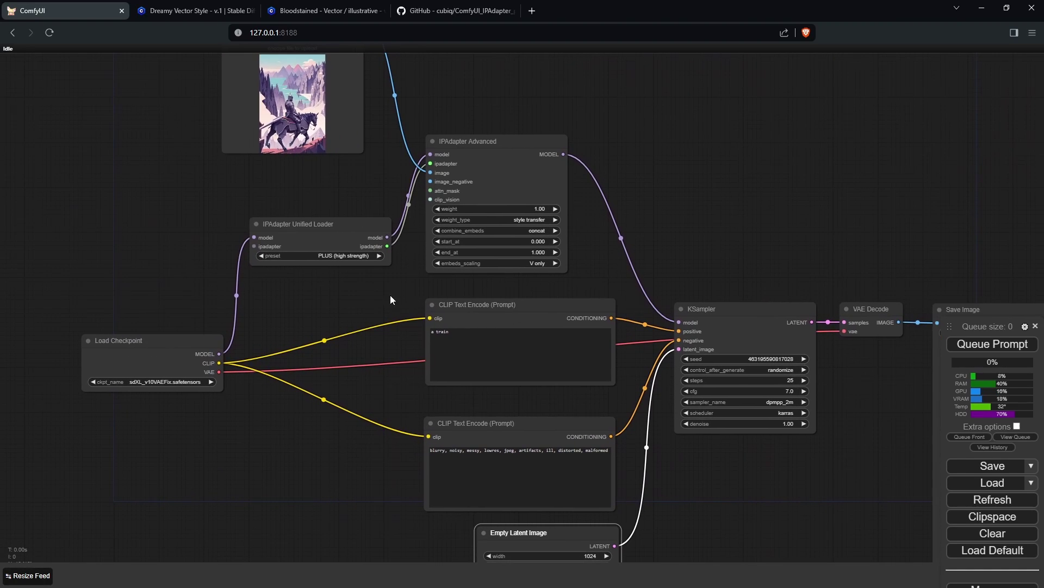
click(989, 354)
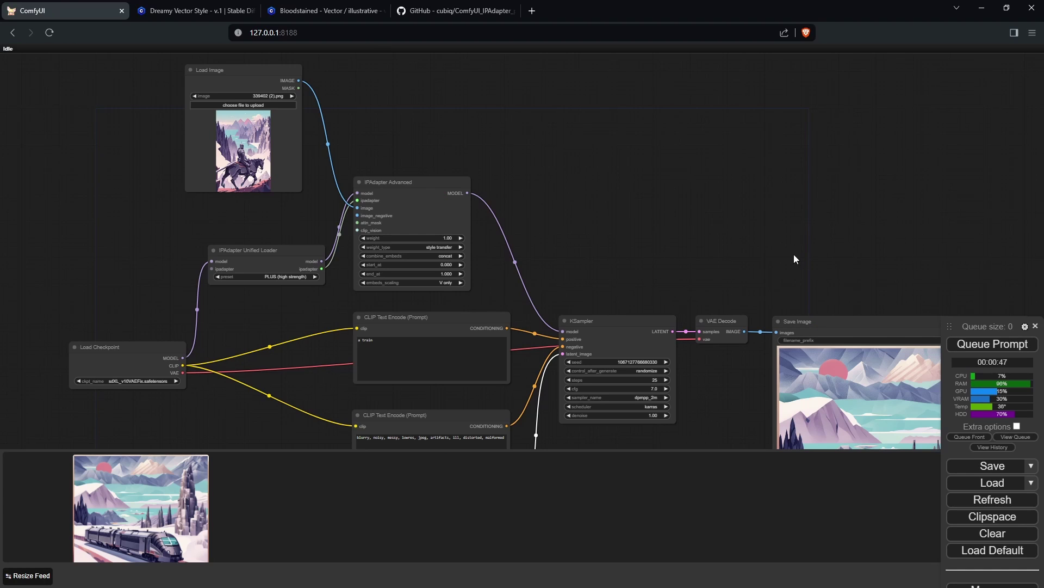
drag(793, 259, 526, 55)
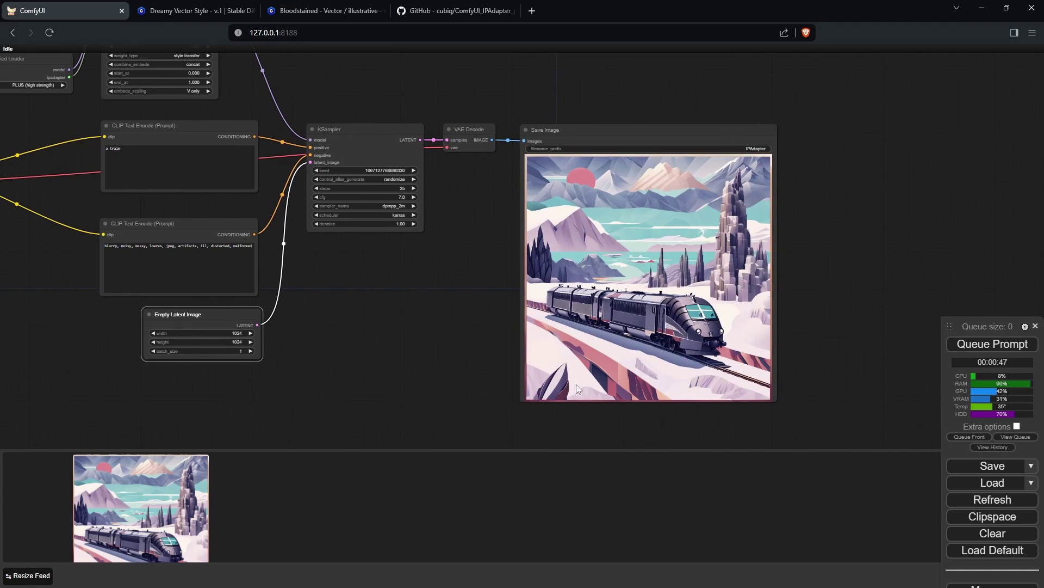
Step: Zoom in on the Load Image and IPAdapter nodes, then go to the Dreamy Vector Style page
drag(503, 122, 912, 335)
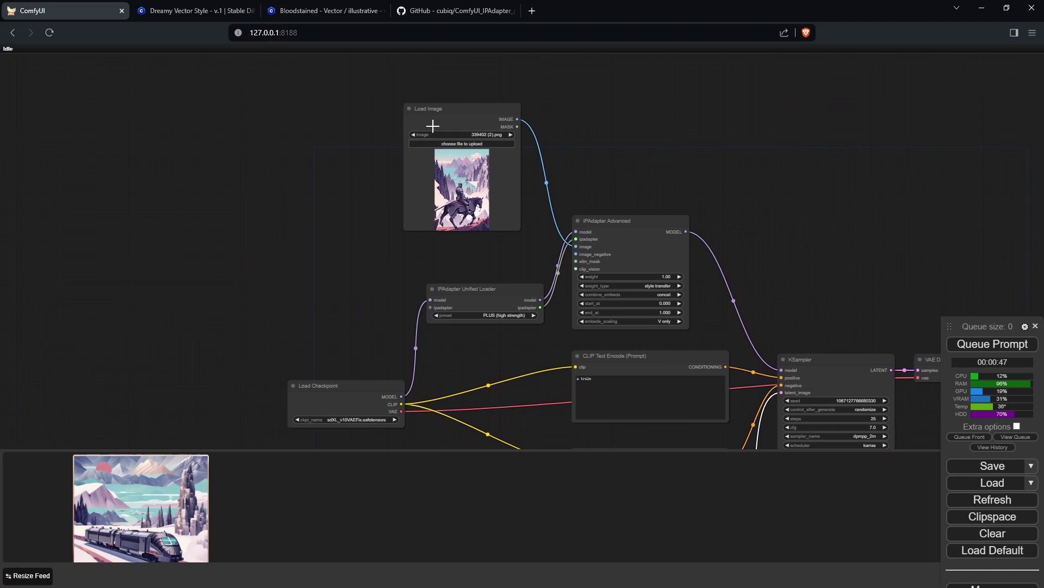
scroll(468, 174, up, 5)
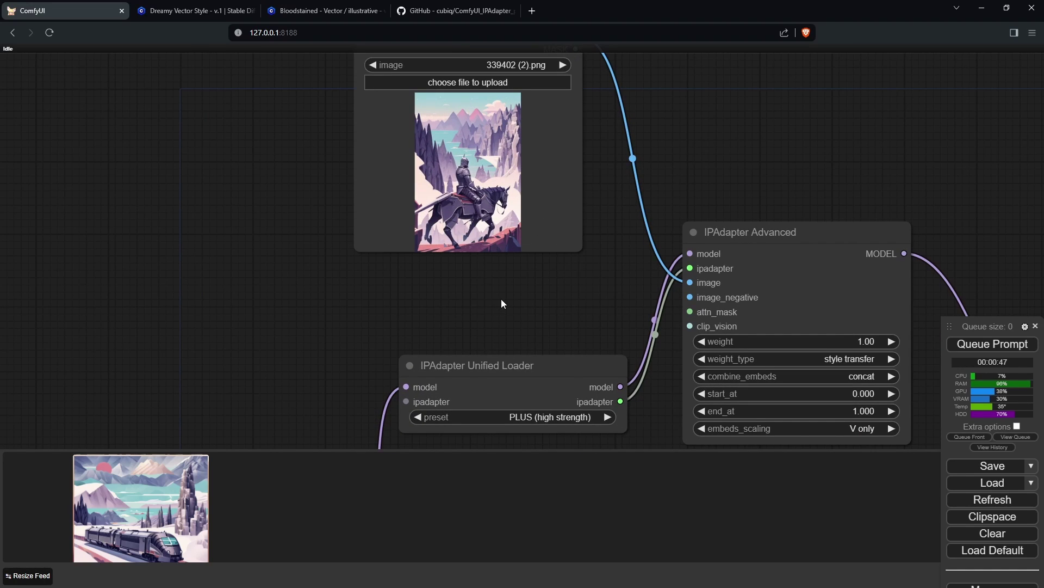
key(ctrl+Tab)
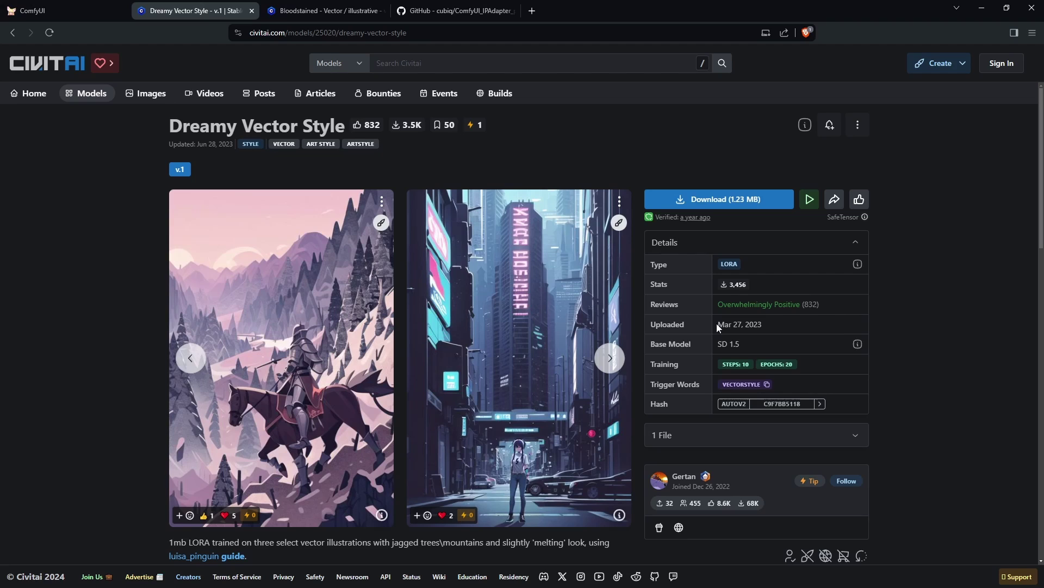
Step: Glance at the Load Checkpoint node in ComfyUI, then return to the Dreamy Vector Style page
click(76, 4)
drag(294, 205, 320, 328)
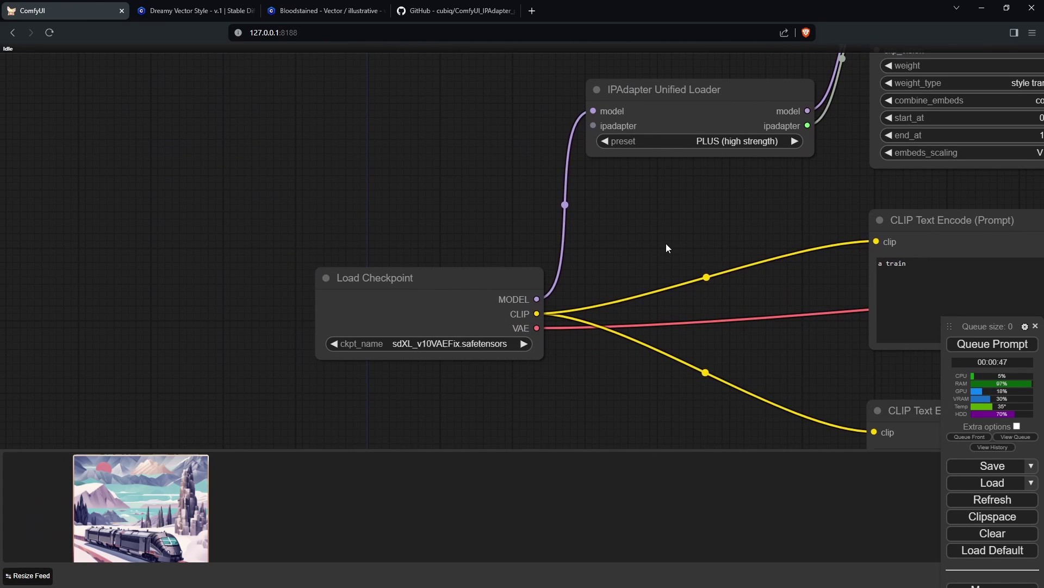
scroll(697, 246, down, 1)
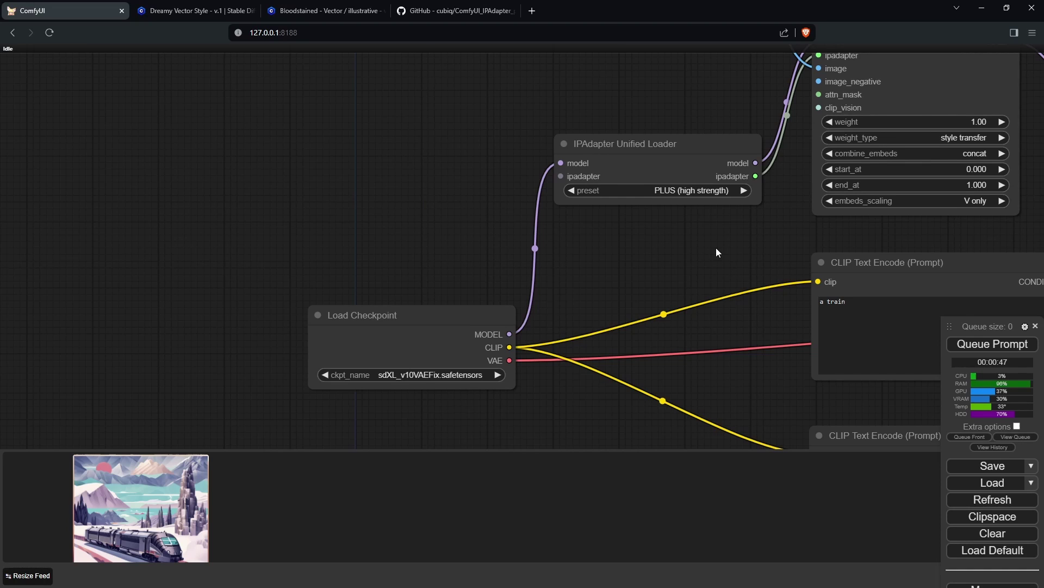
click(196, 11)
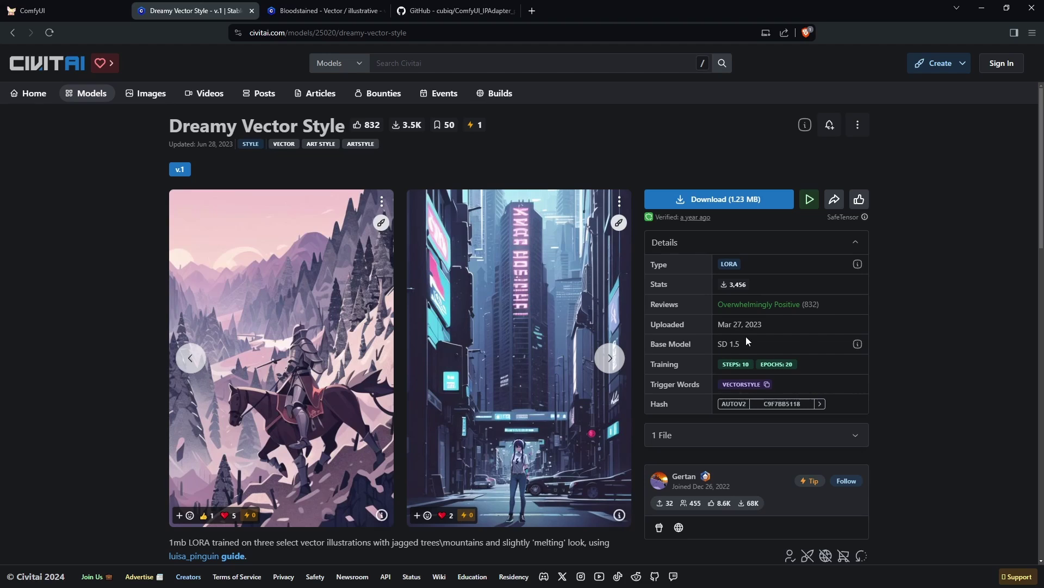
key(ctrl+Tab)
key(ctrl+Tab)
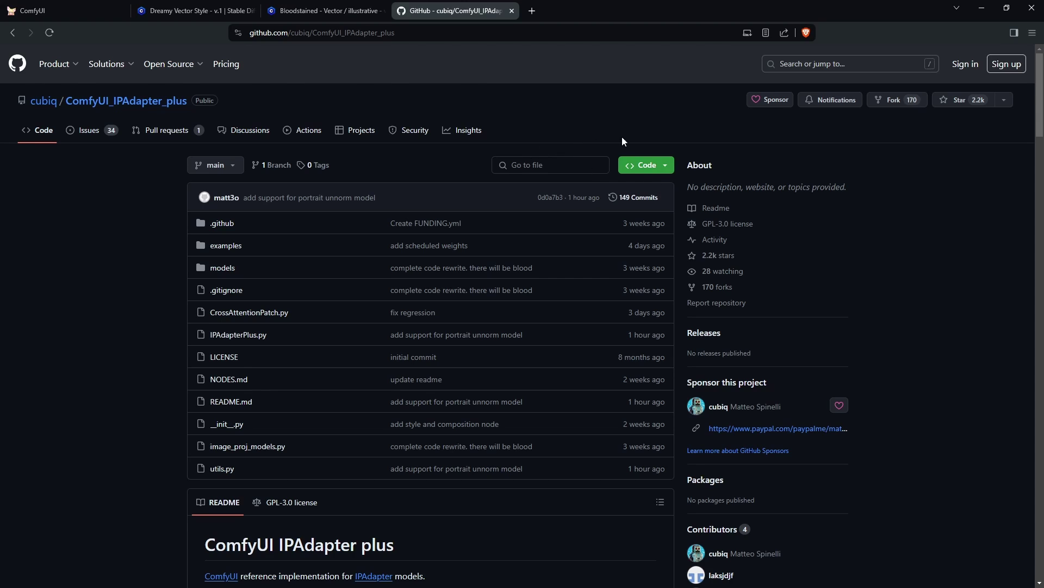
Step: Reveal the repository's HTTPS clone URL under the Code button, then go back to ComfyUI
click(641, 163)
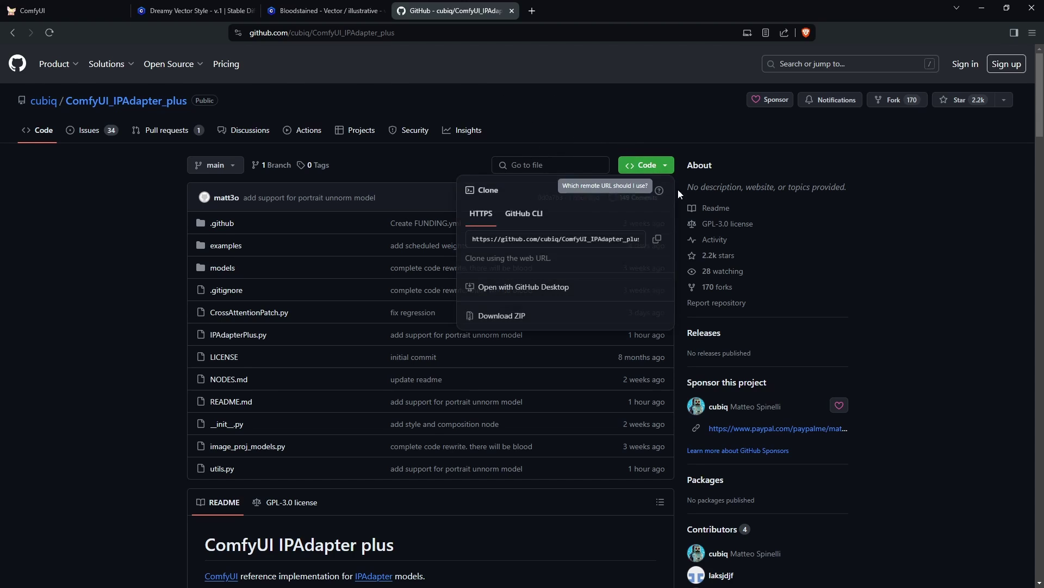
click(25, 6)
Step: Move the queue panel aside and open ComfyUI Manager's Install via Git URL prompt
drag(724, 336, 630, 296)
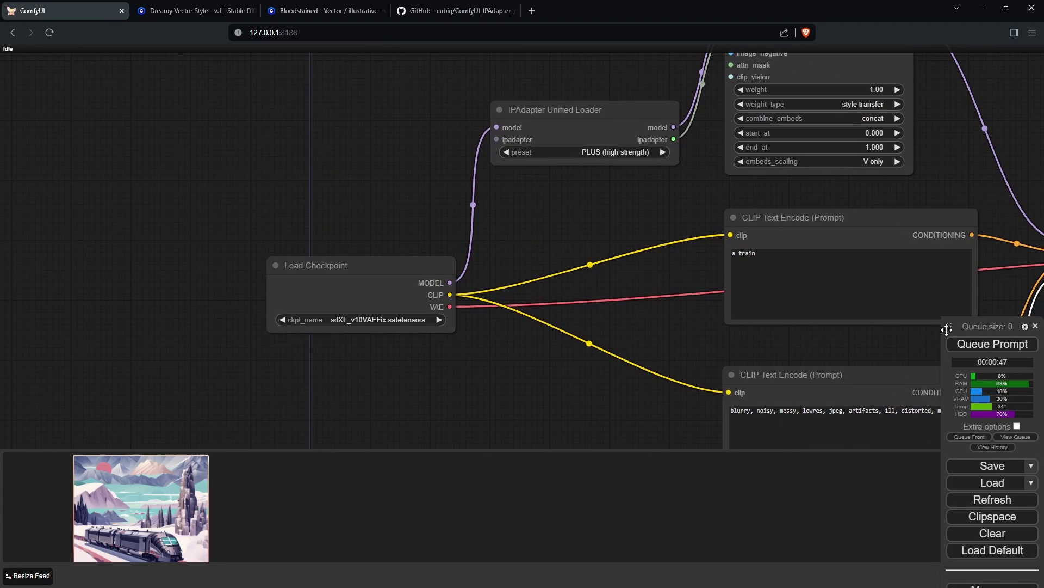
drag(947, 329, 901, 150)
click(944, 412)
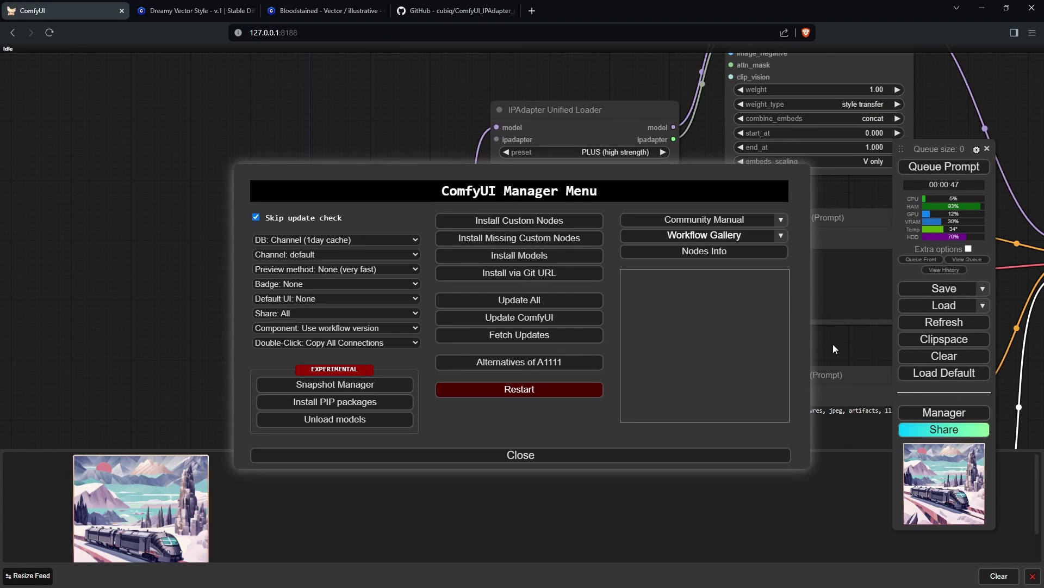
click(518, 270)
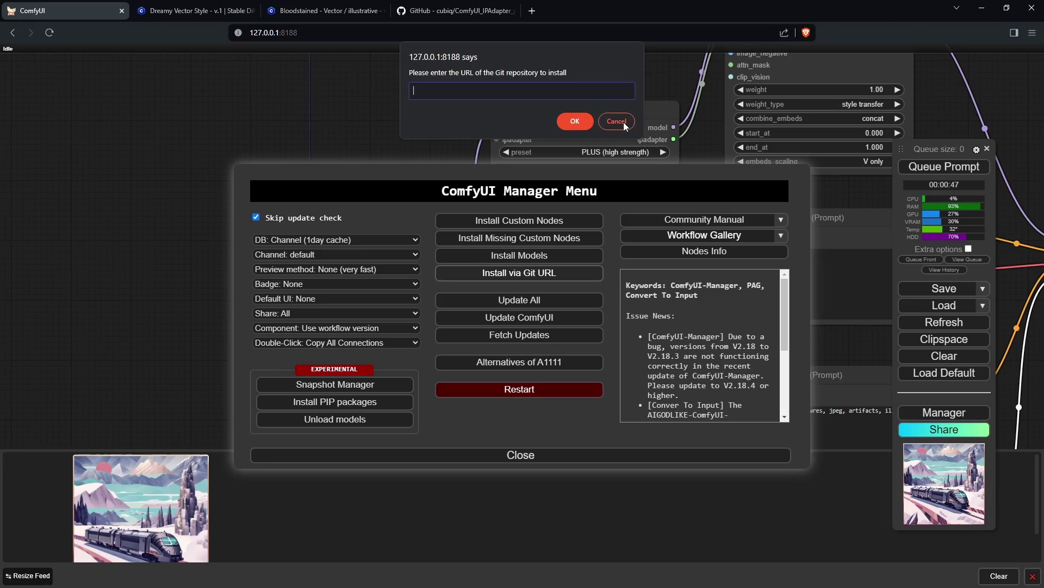
Step: Read through the ComfyUI_IPAdapter_plus README's Installation steps and required model lists
click(455, 17)
scroll(170, 251, down, 8)
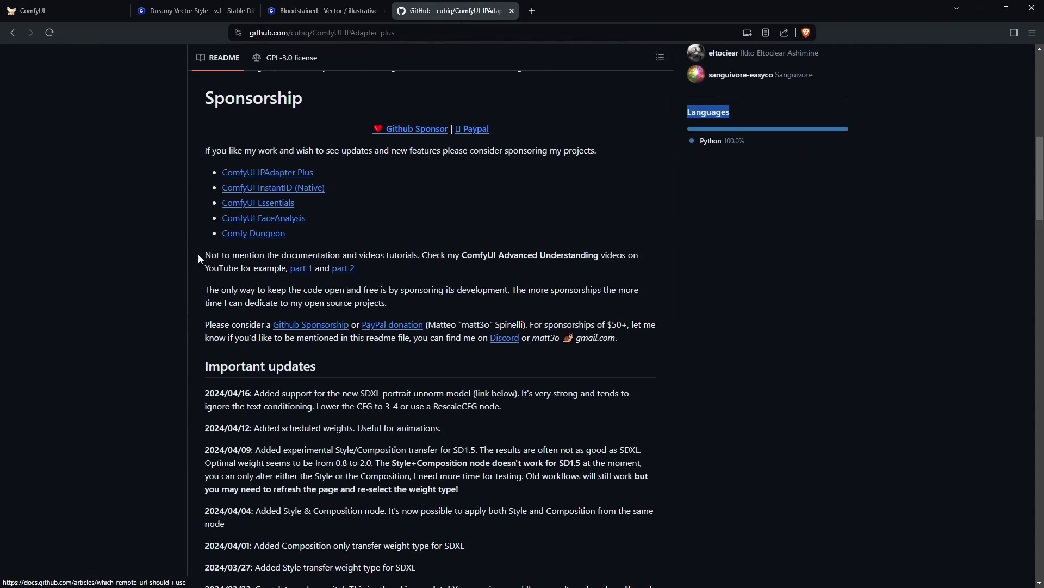
scroll(188, 244, down, 20)
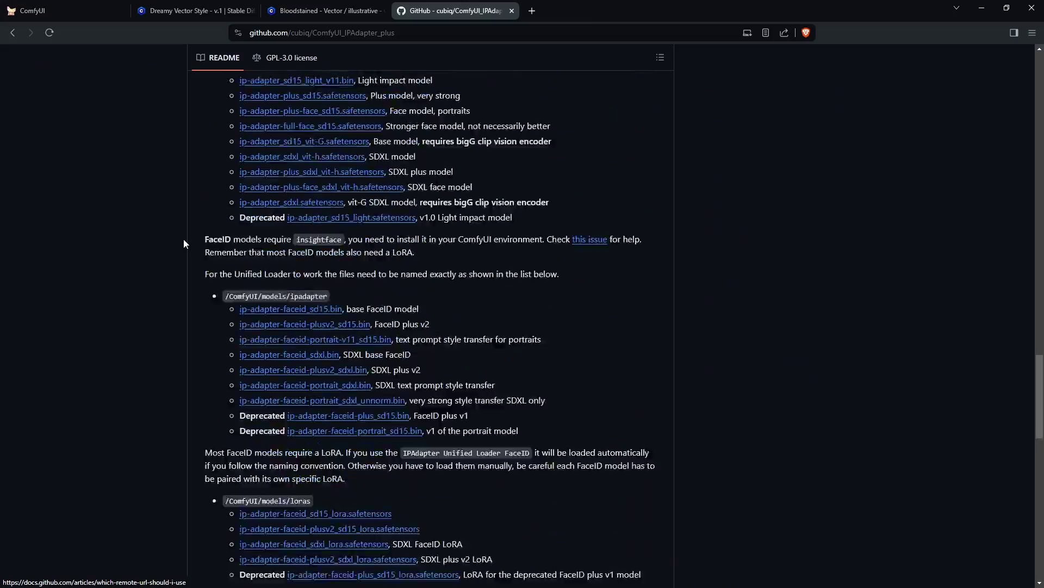
scroll(211, 237, up, 4)
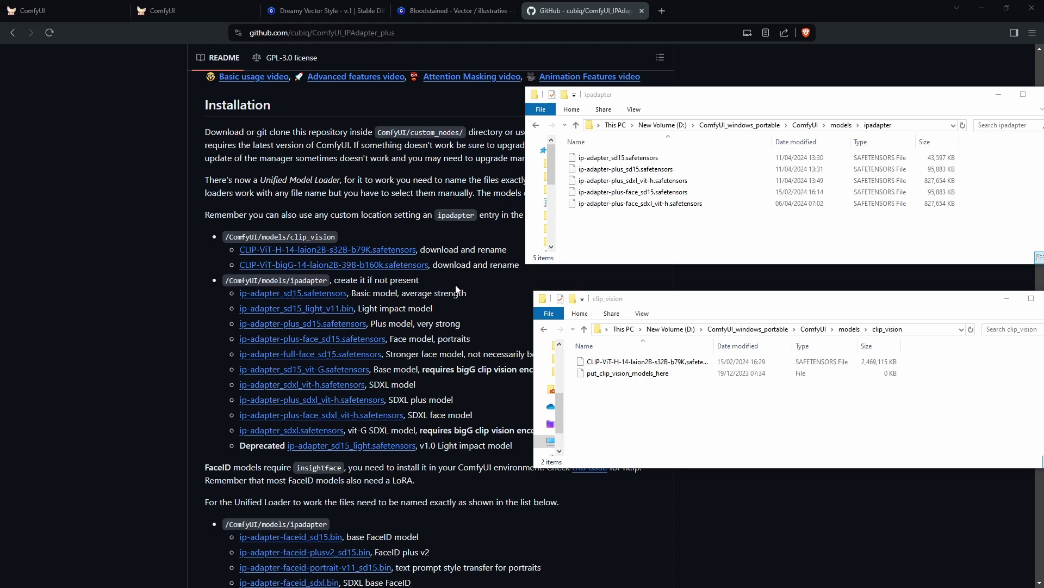
Step: Return to ComfyUI and view the IPAdapter Unified Loader's preset list
click(54, 11)
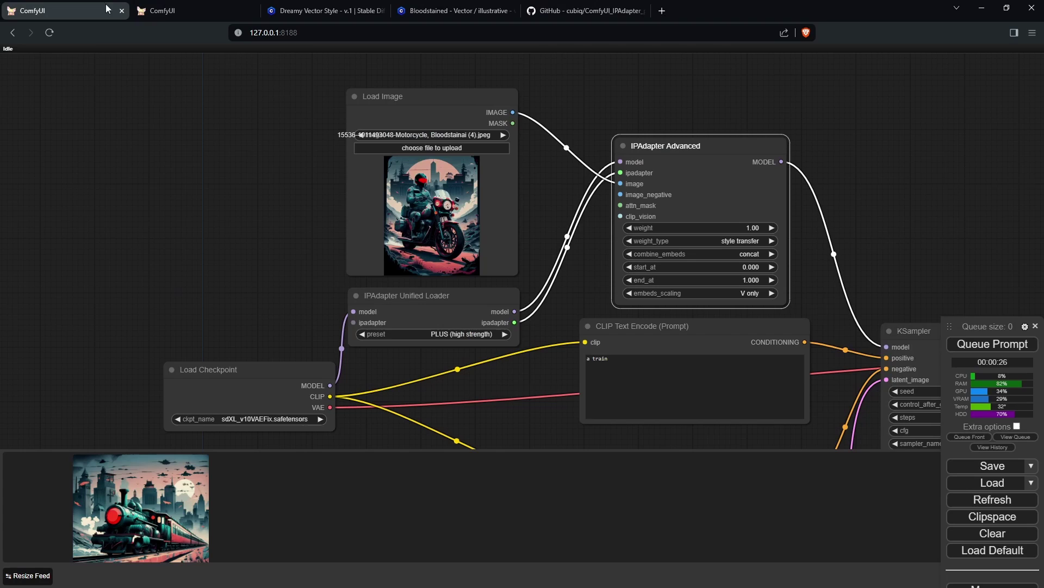
click(451, 334)
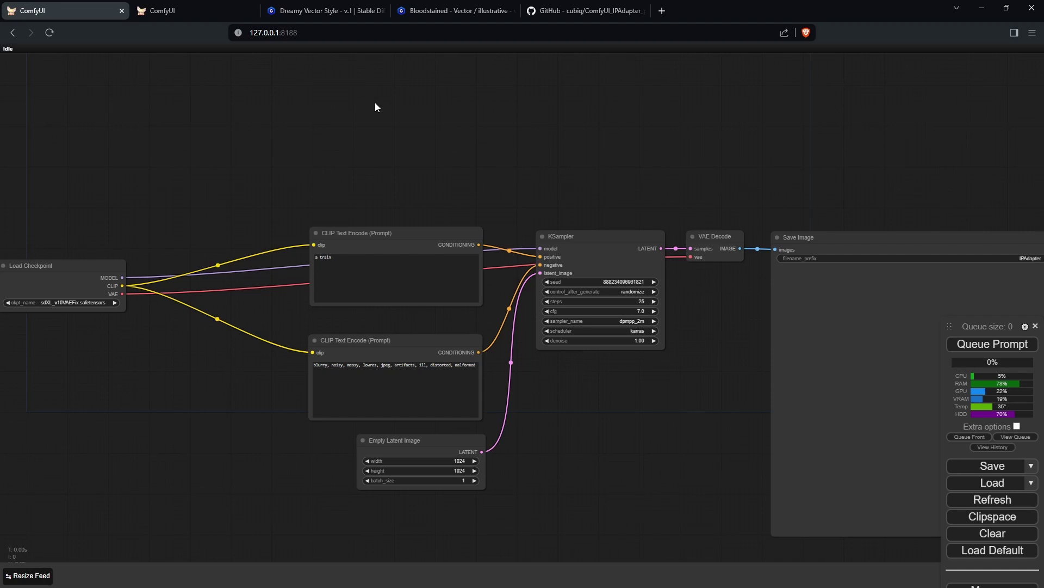
Step: Add a Load Image node and place it at the upper left of the graph
double_click(331, 107)
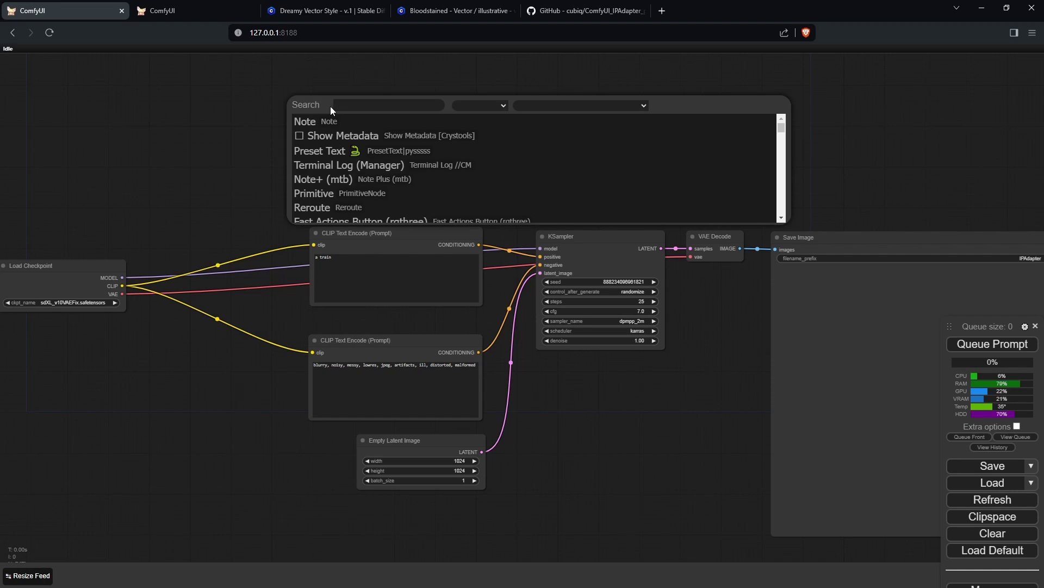
text(load image)
key(Return)
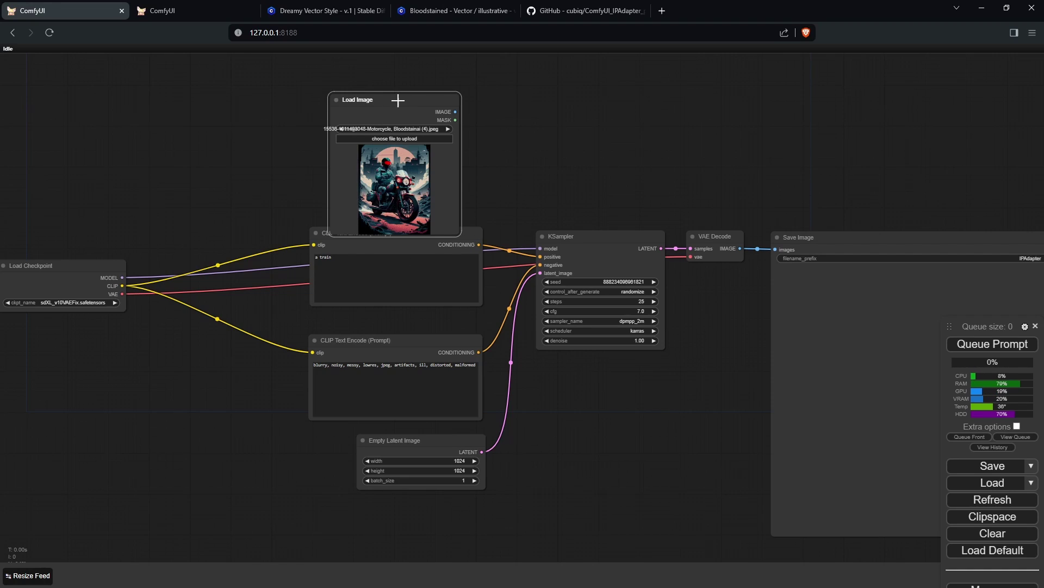
drag(398, 100, 205, 87)
Step: Add the IPAdapter Unified Loader and IPAdapter Advanced nodes
double_click(412, 127)
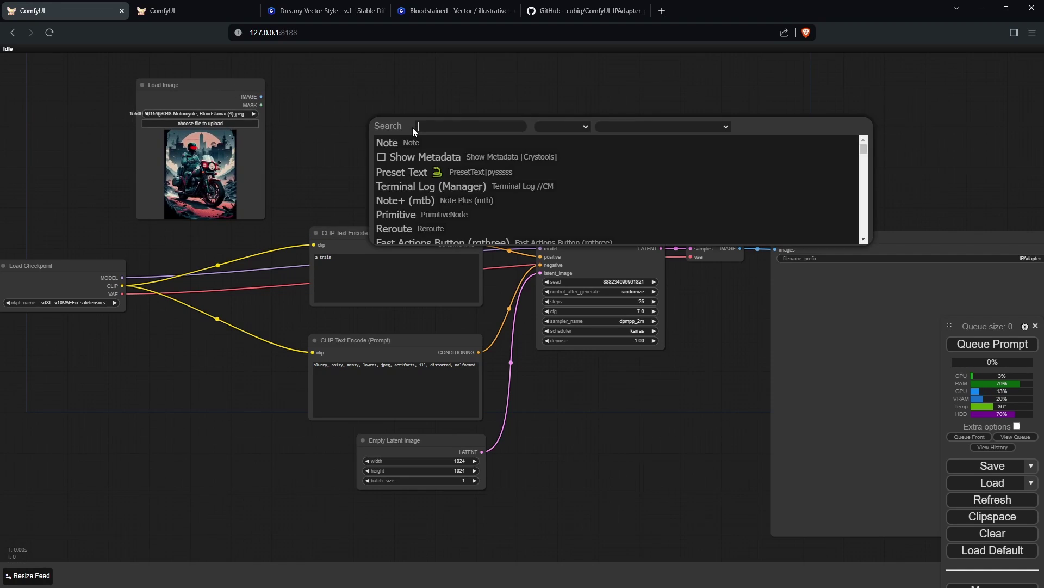
text(ip)
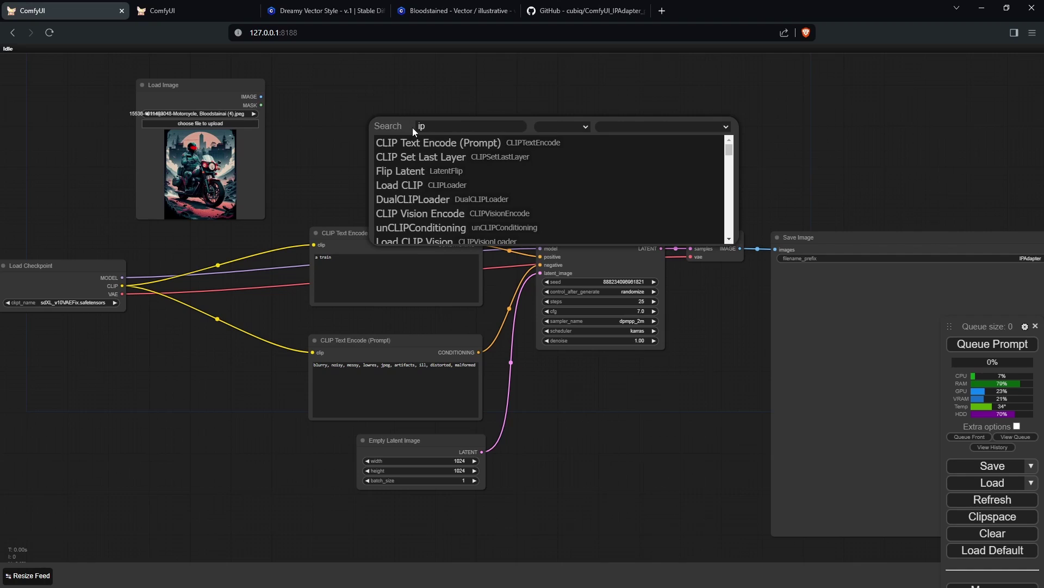
key(Return)
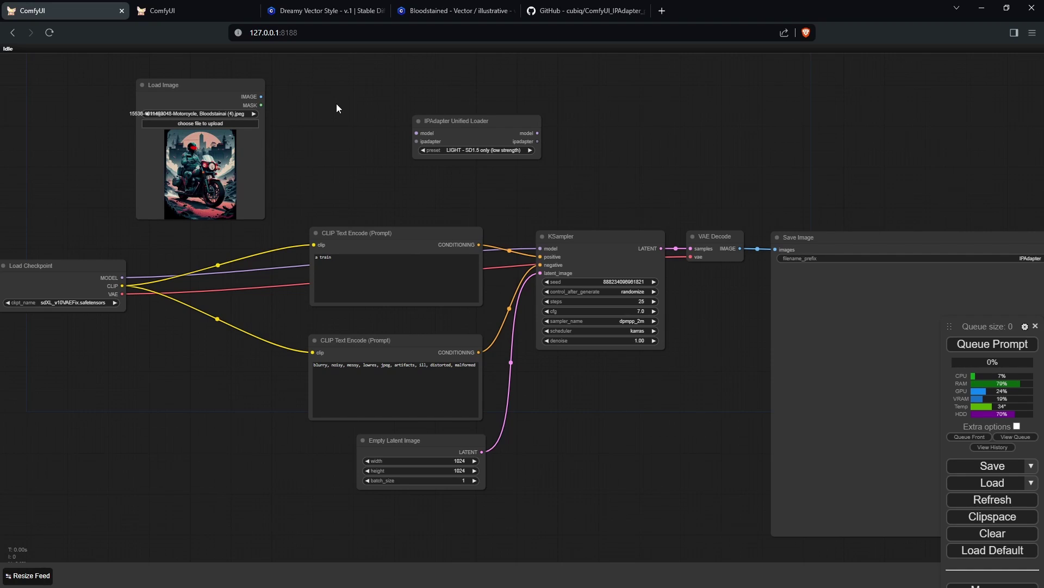
double_click(337, 107)
text(ipad)
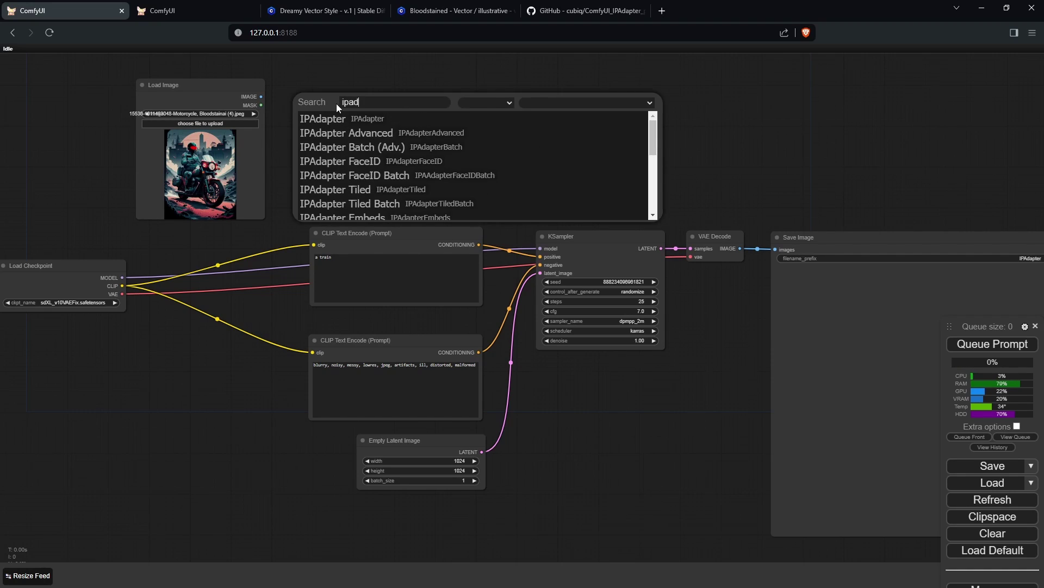
key(Down)
key(Return)
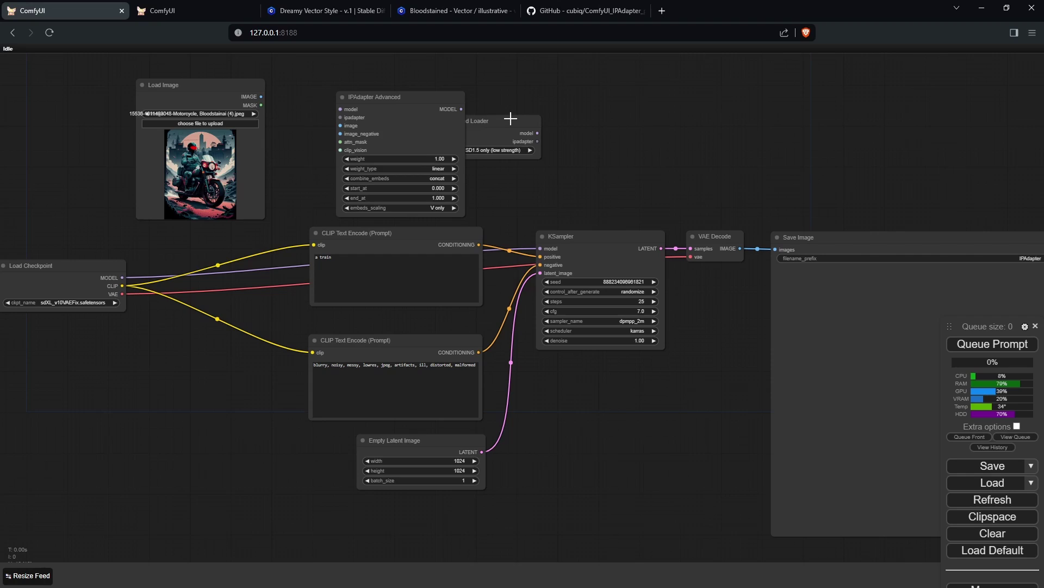
Step: Link Checkpoint MODEL through Unified Loader and IPAdapter Advanced, with Load Image IMAGE, into KSampler model
drag(509, 120, 235, 208)
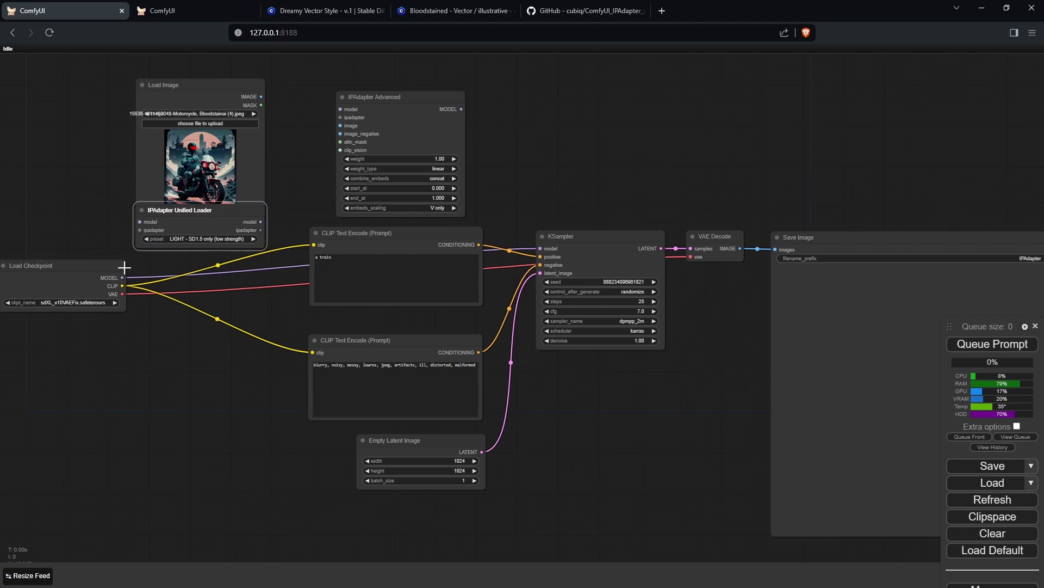
drag(122, 278, 140, 221)
drag(261, 222, 342, 108)
drag(261, 230, 340, 117)
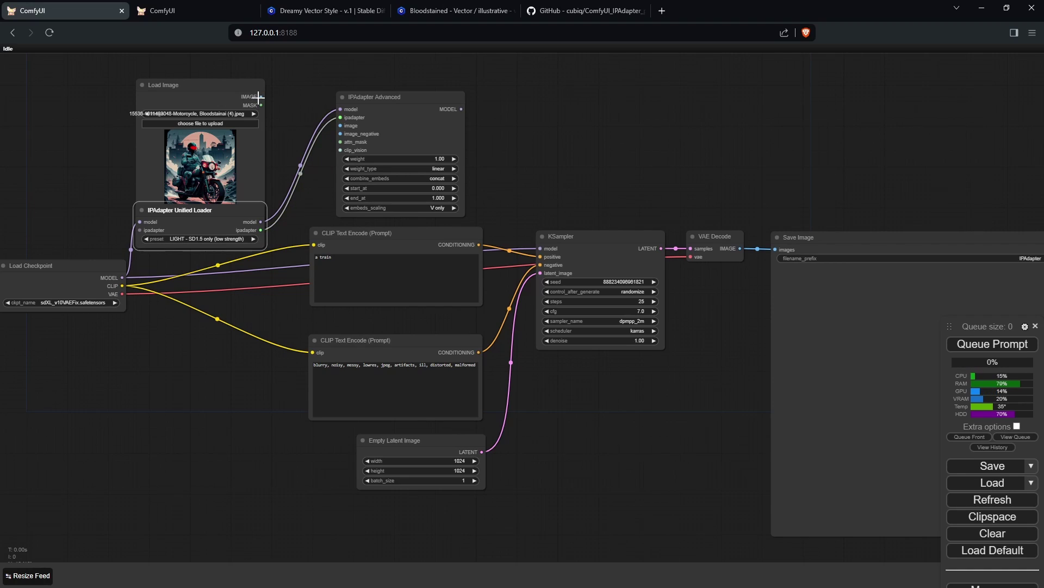
drag(259, 96, 341, 125)
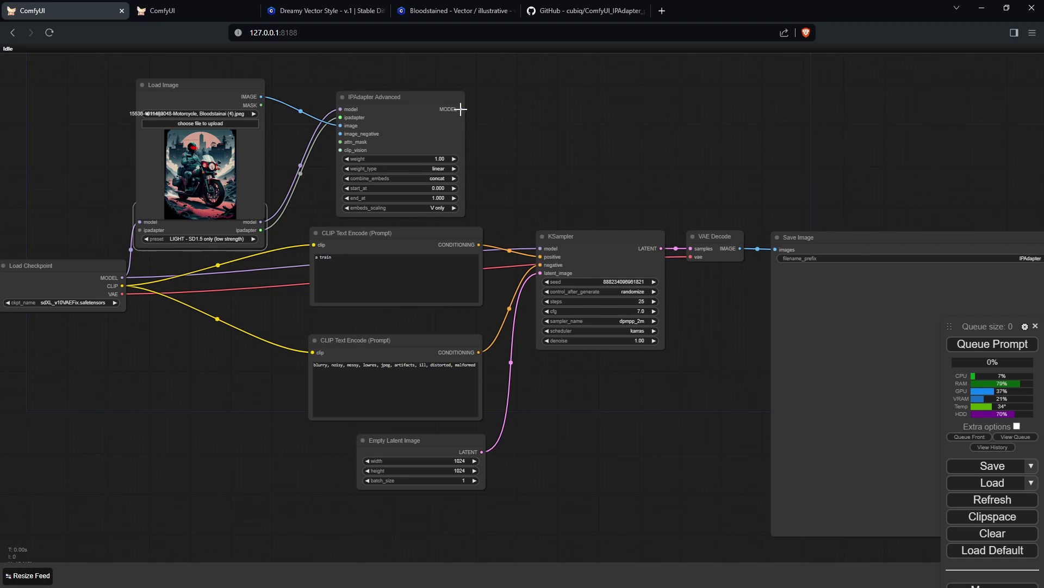
drag(461, 109, 540, 249)
drag(234, 82, 226, 61)
Step: Choose PLUS (high strength) as the Unified Loader preset
scroll(321, 195, up, 2)
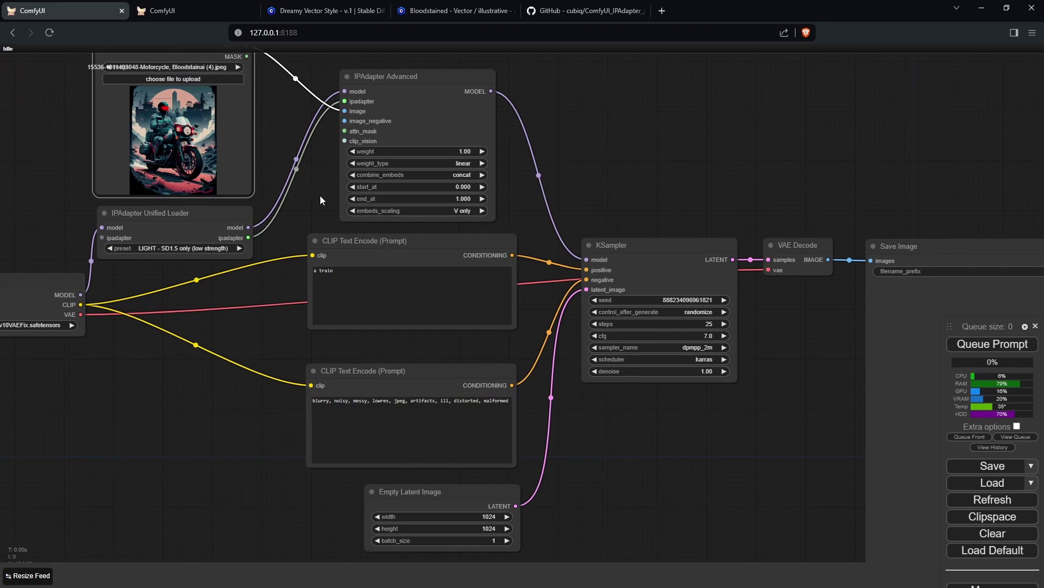
click(191, 248)
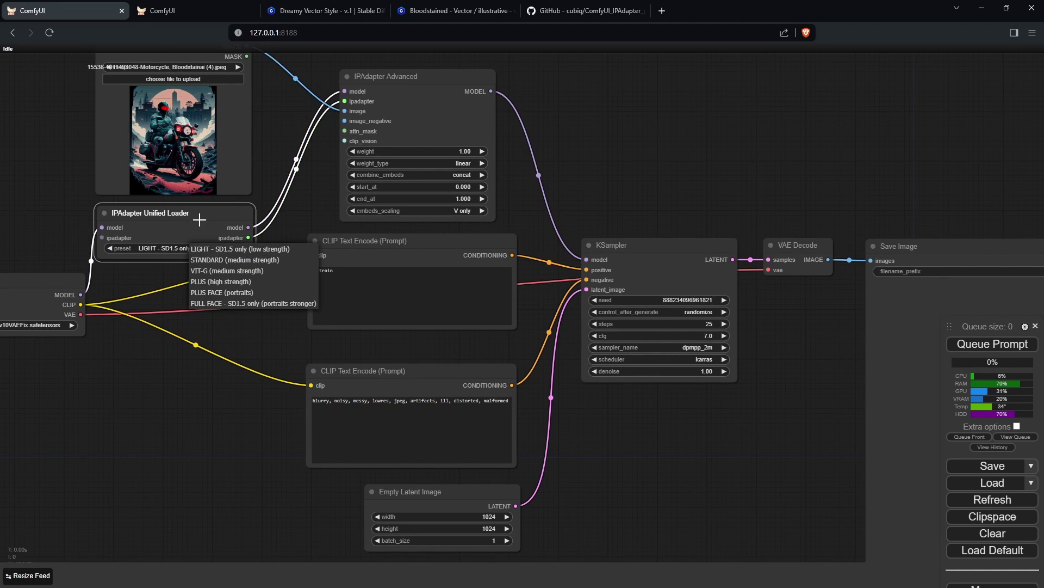
click(265, 282)
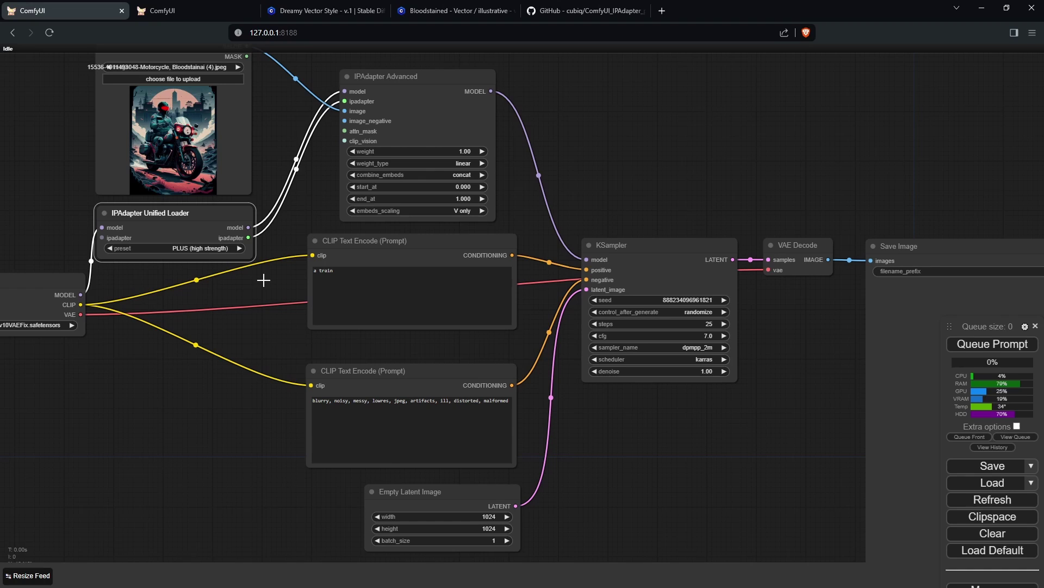
Step: Set IPAdapter Advanced's weight_type to style transfer
scroll(447, 126, up, 1)
scroll(550, 110, up, 2)
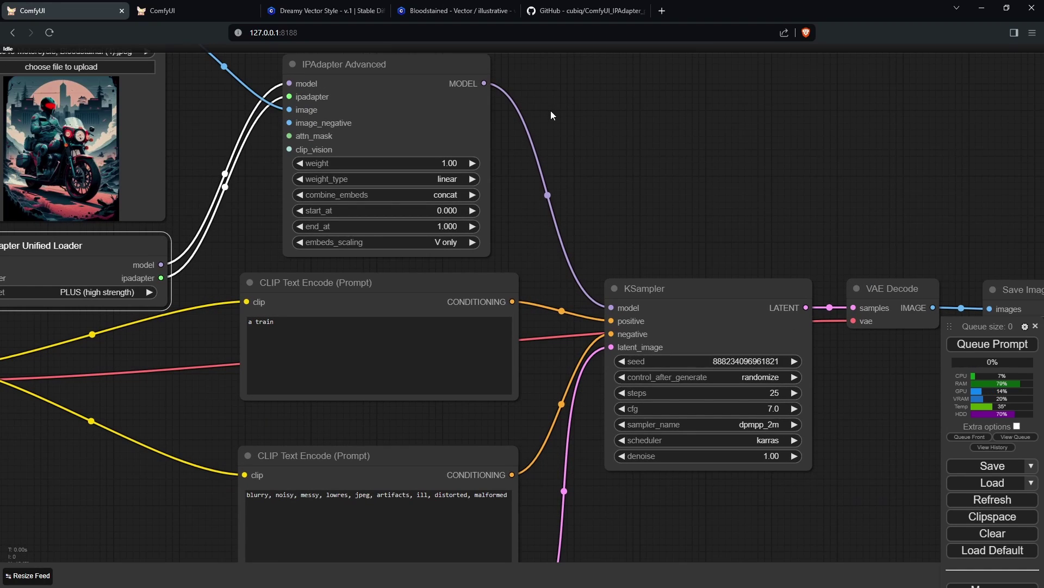
click(422, 179)
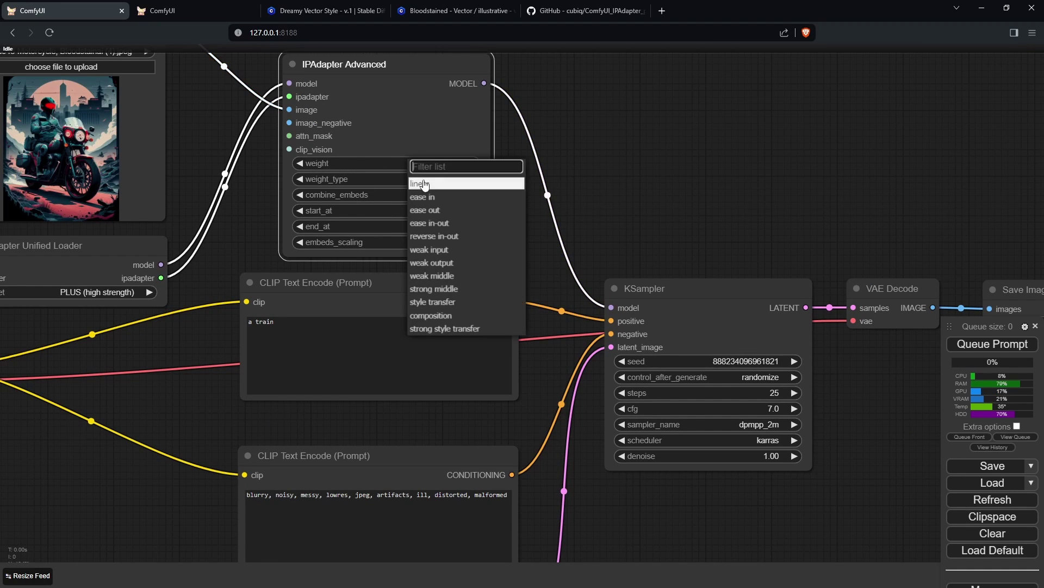
click(472, 302)
Step: Queue the prompt and view the train image styled after the motorcycle picture
click(992, 344)
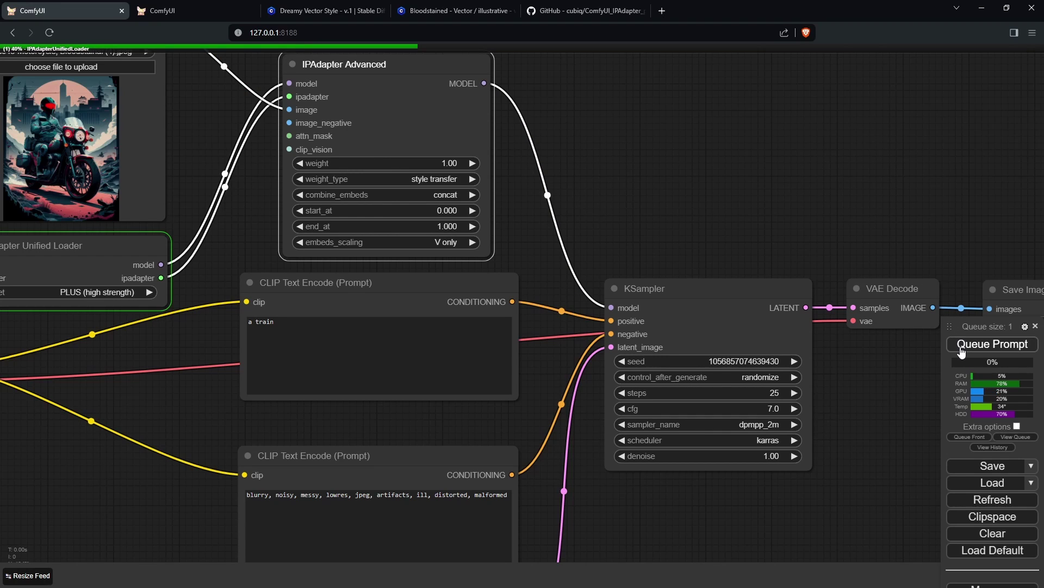
scroll(818, 192, down, 3)
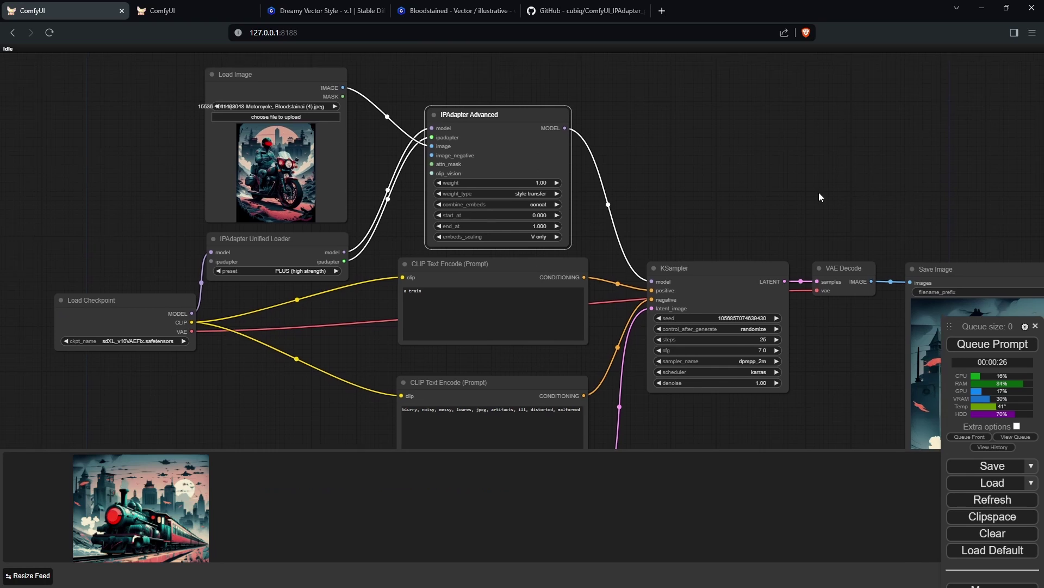
drag(818, 192, 504, 111)
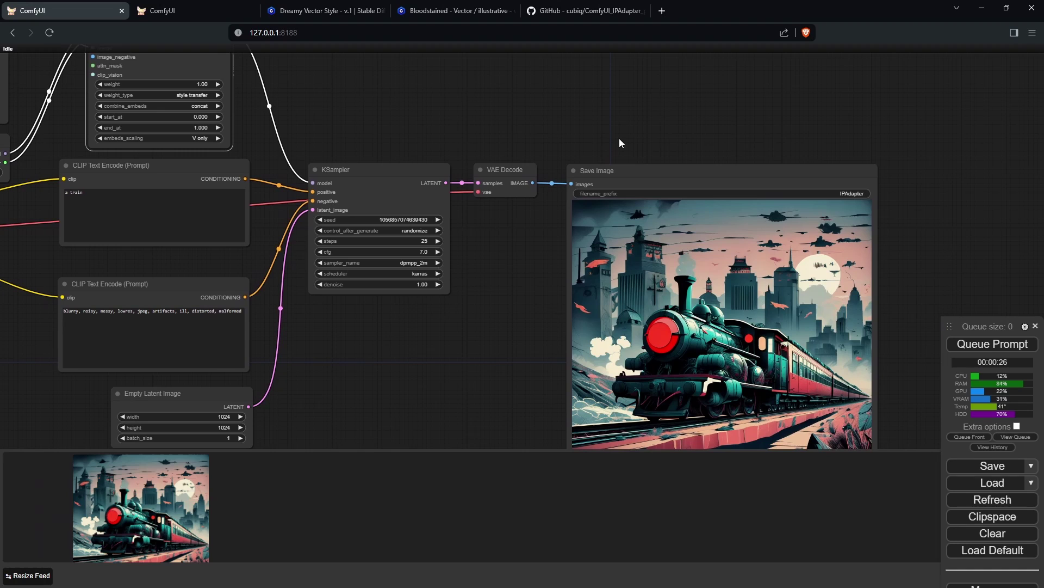
Step: Review the Load Image, IPAdapter, Load Checkpoint and KSampler nodes across the canvas
scroll(725, 290, down, 2)
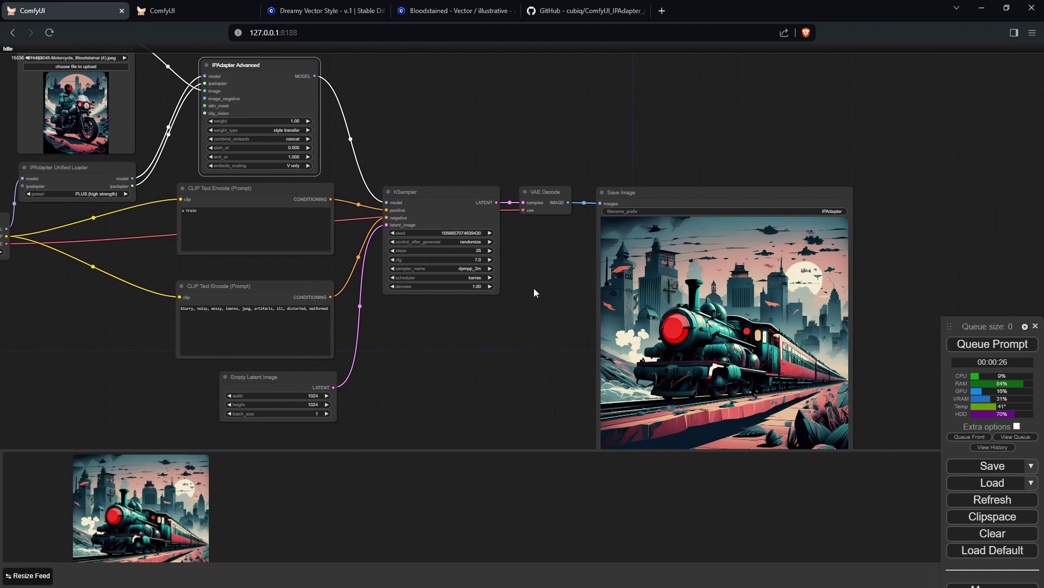
drag(533, 289, 786, 362)
scroll(274, 237, up, 5)
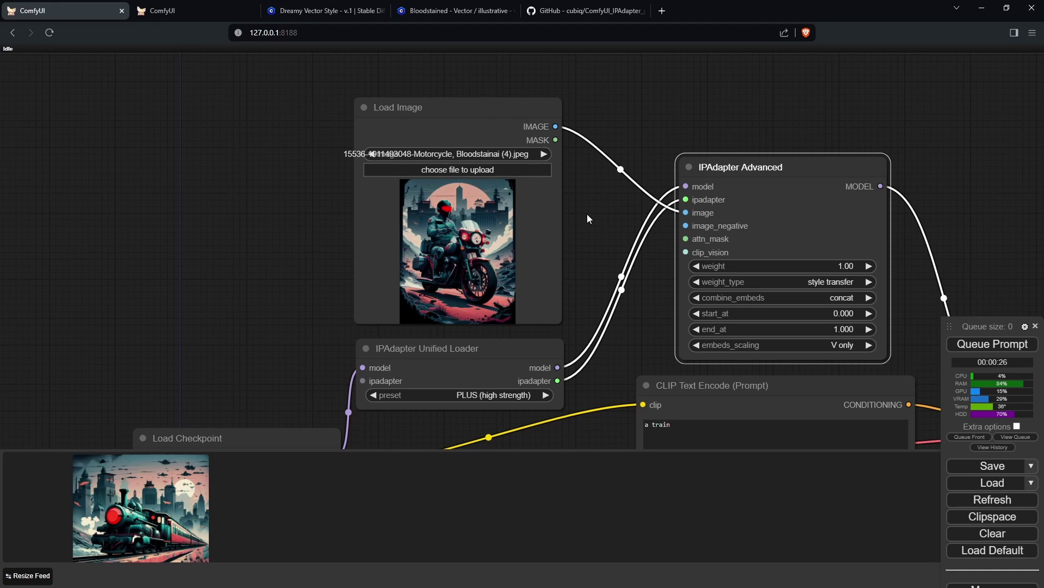
scroll(592, 192, down, 2)
drag(592, 193, 543, 167)
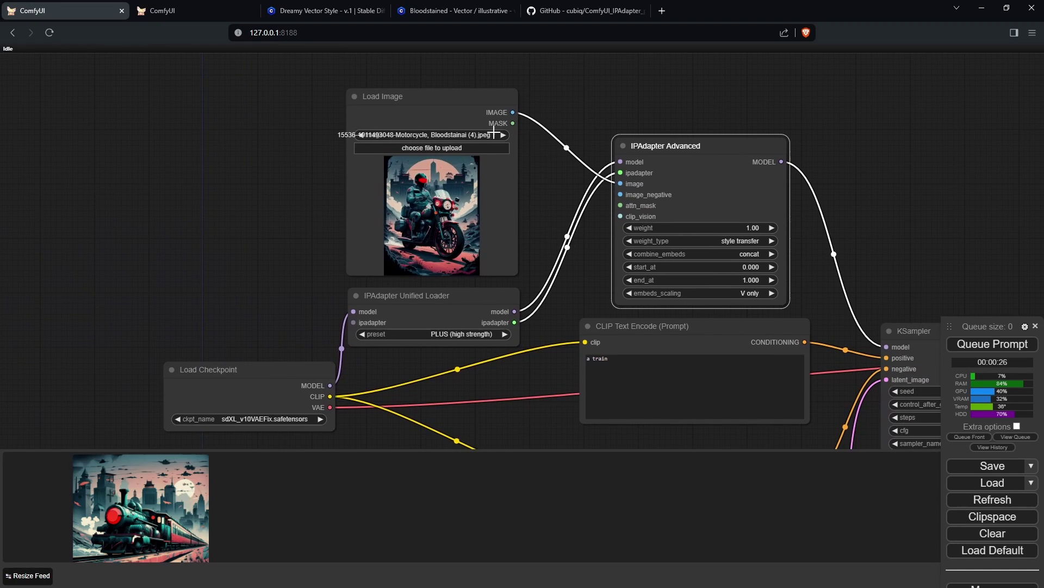